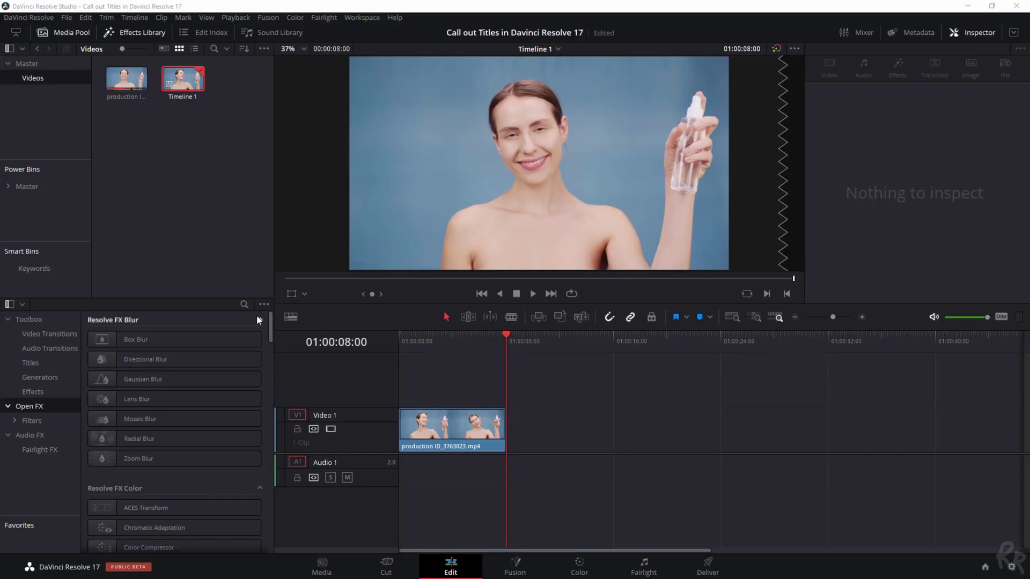
Select the production ID_3763023.mp4 clip on V1 to show its Transform and Cropping settings
click(398, 336)
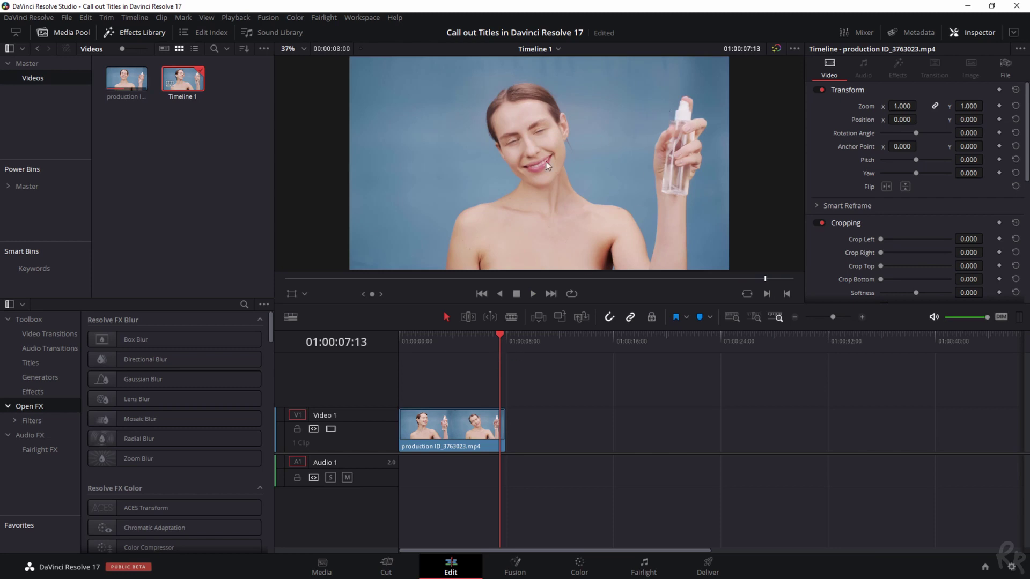
Place a Fusion Call Out title on V2 and trim it to end with the video clip
click(28, 367)
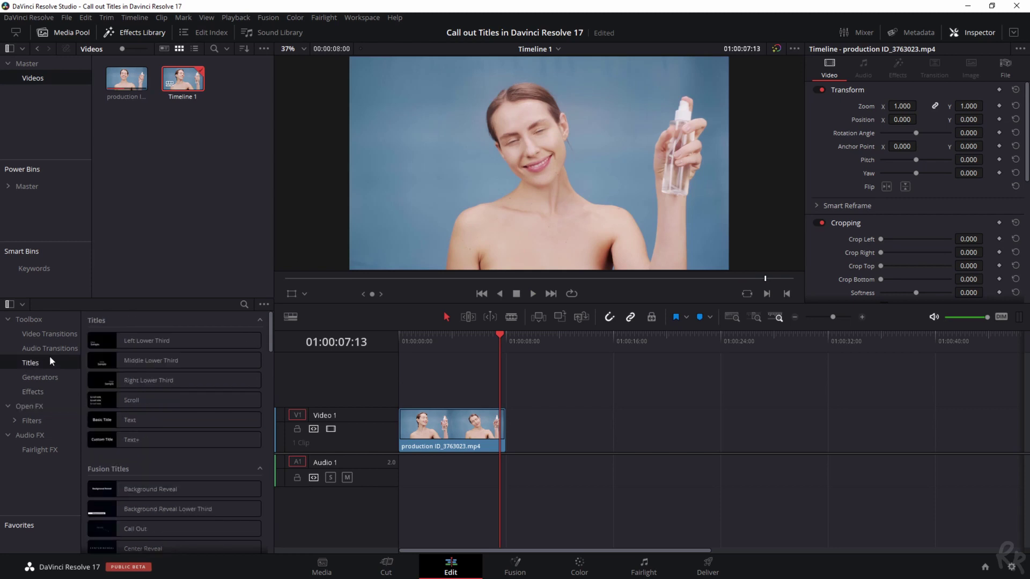
scroll(173, 423, down, 2)
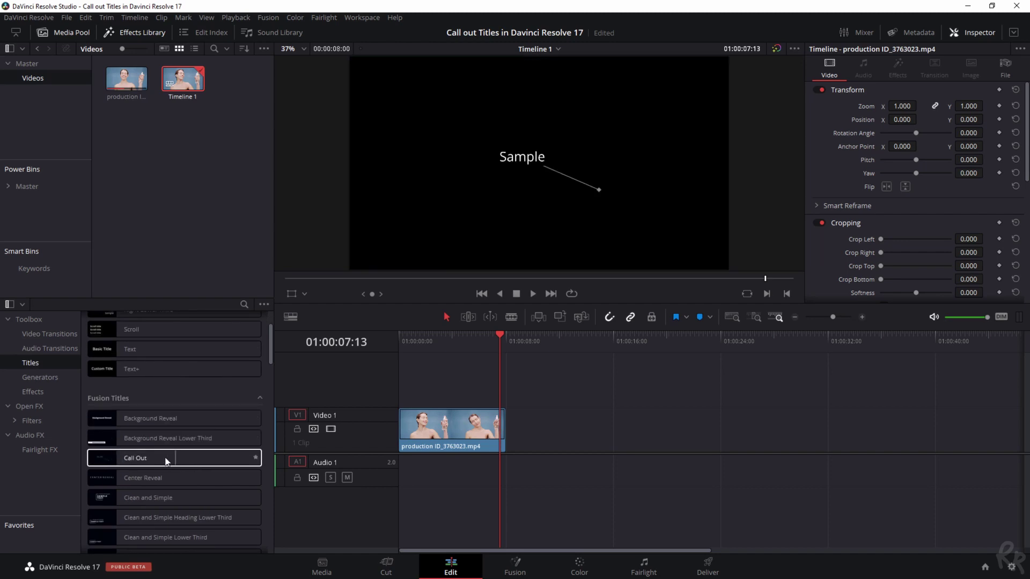
drag(159, 458, 502, 387)
click(453, 384)
Play the timeline from the start to preview the 'Sample' title over the footage
drag(442, 335, 400, 337)
key(space)
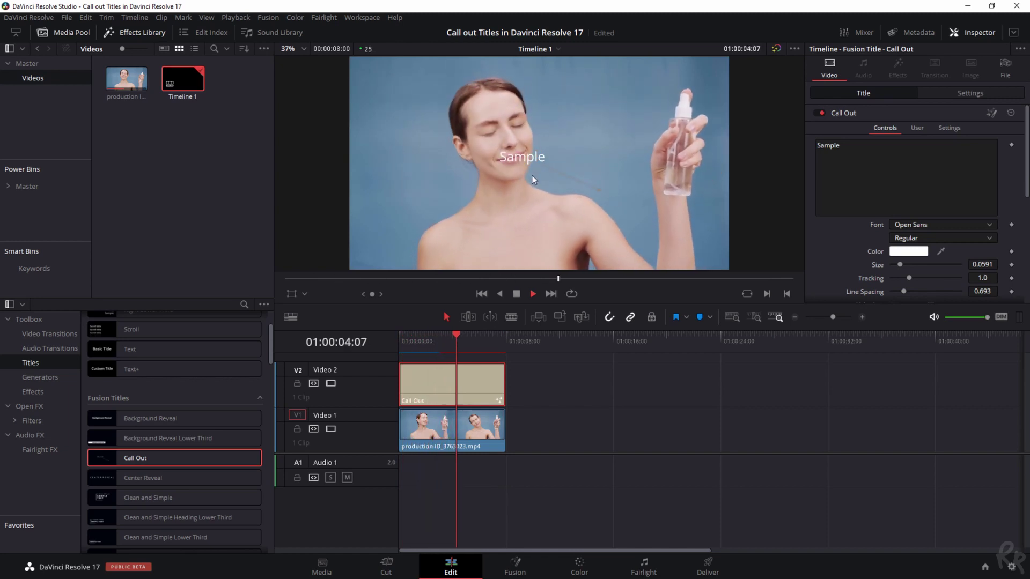
key(space)
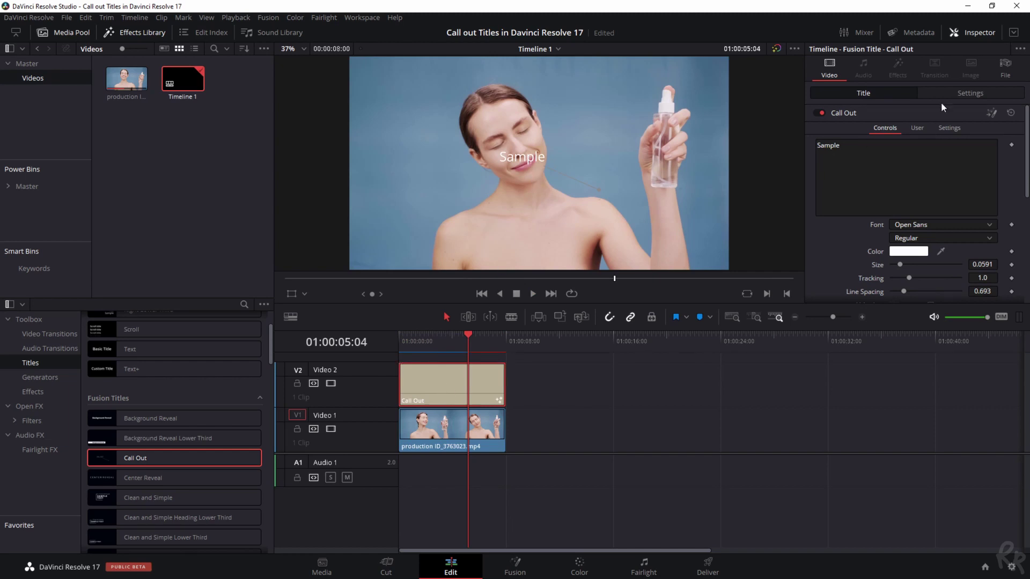
Move the Call Out title to Position X 336, Y 426, above the spray bottle
click(954, 94)
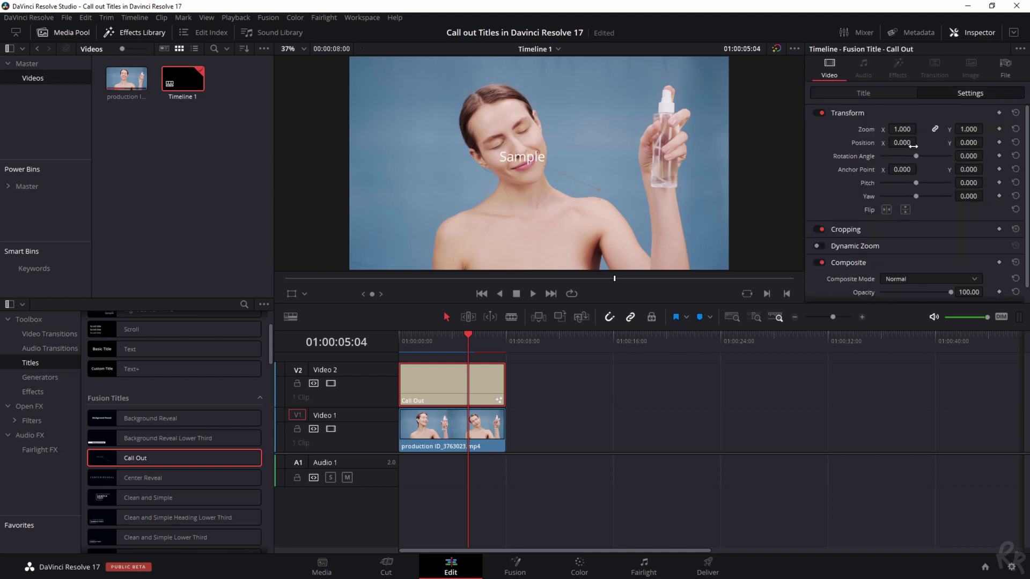
drag(968, 143, 995, 142)
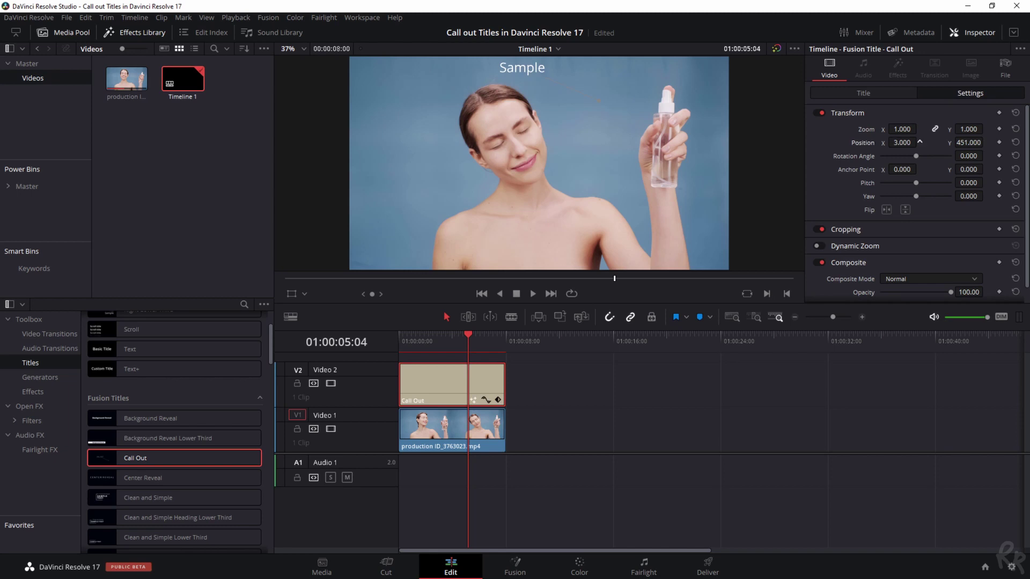
drag(920, 142, 968, 144)
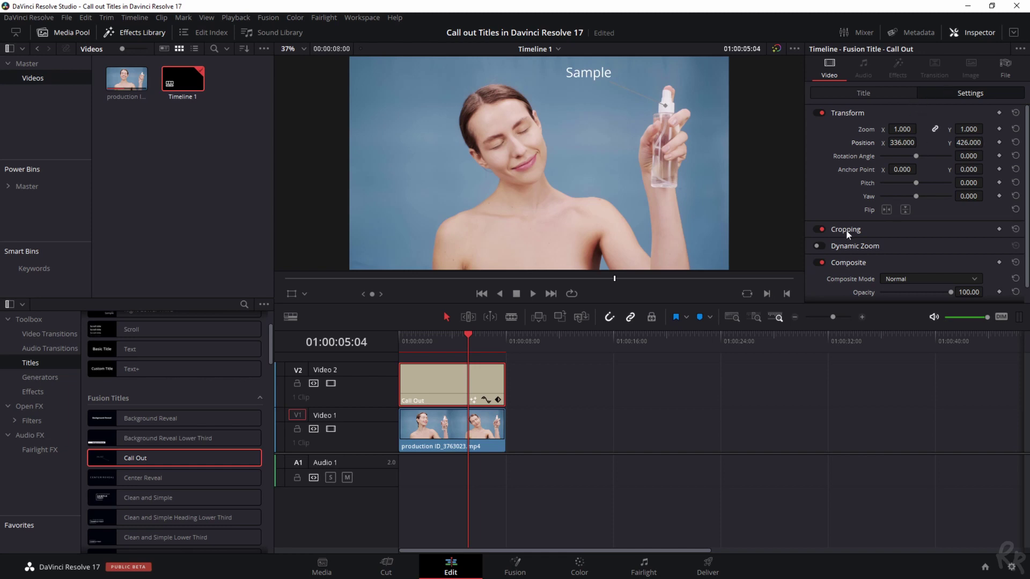
Replace the call-out text 'Sample' with 'So delicious'
click(870, 95)
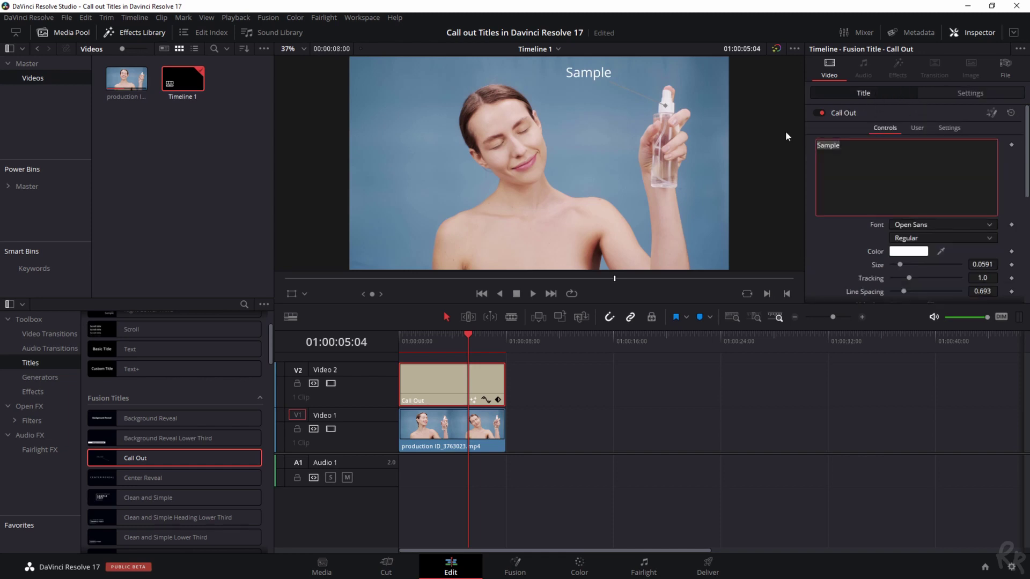
text(So delicious)
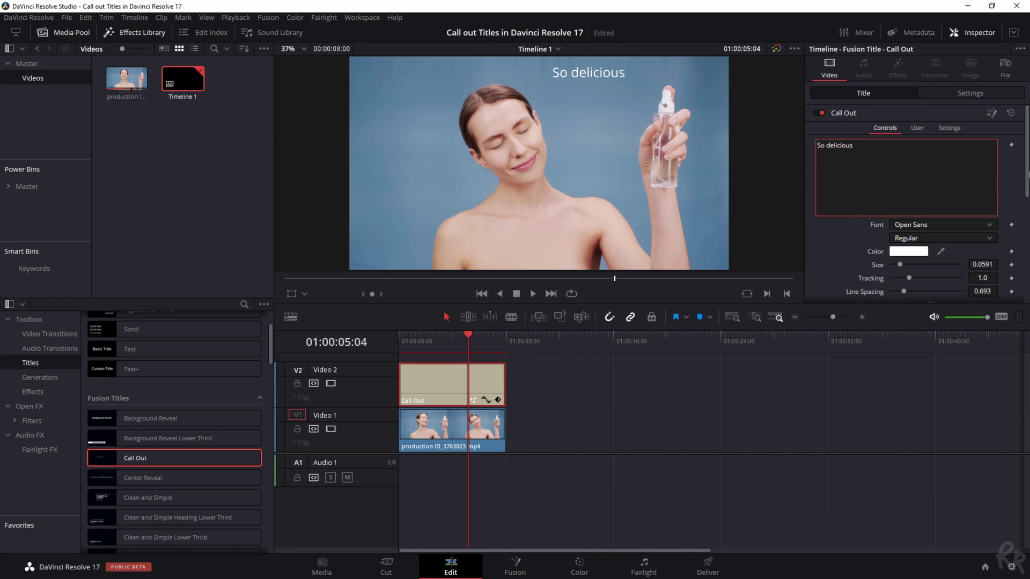
Set the call-out's Line colour to cyan, hex #39ffff
scroll(912, 203, down, 5)
scroll(952, 255, down, 1)
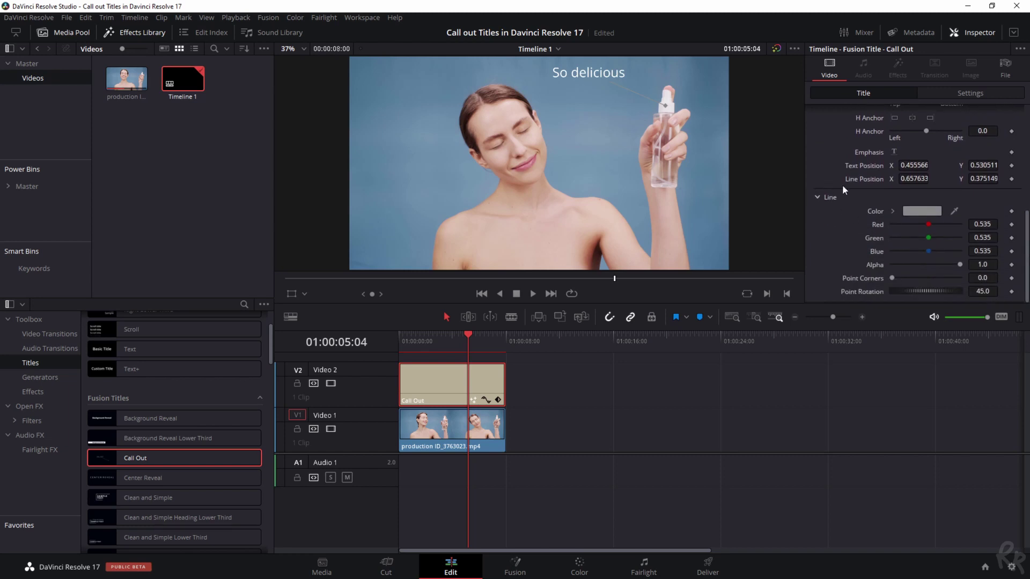
click(925, 213)
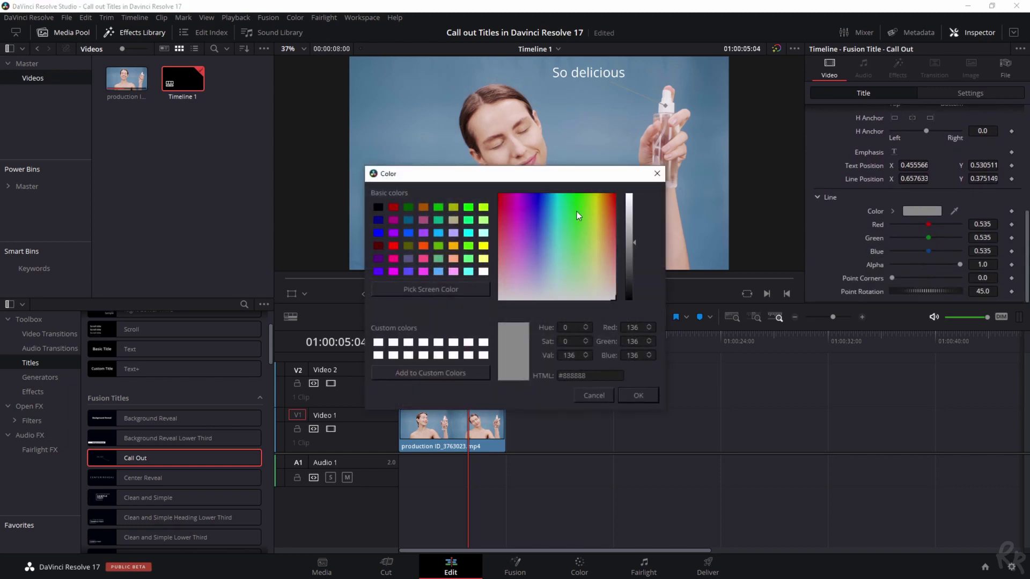
mouse_move(577, 215)
mouse_down()
mouse_move(539, 271)
mouse_move(607, 204)
mouse_move(523, 224)
mouse_move(604, 214)
mouse_move(570, 249)
mouse_move(579, 232)
mouse_up()
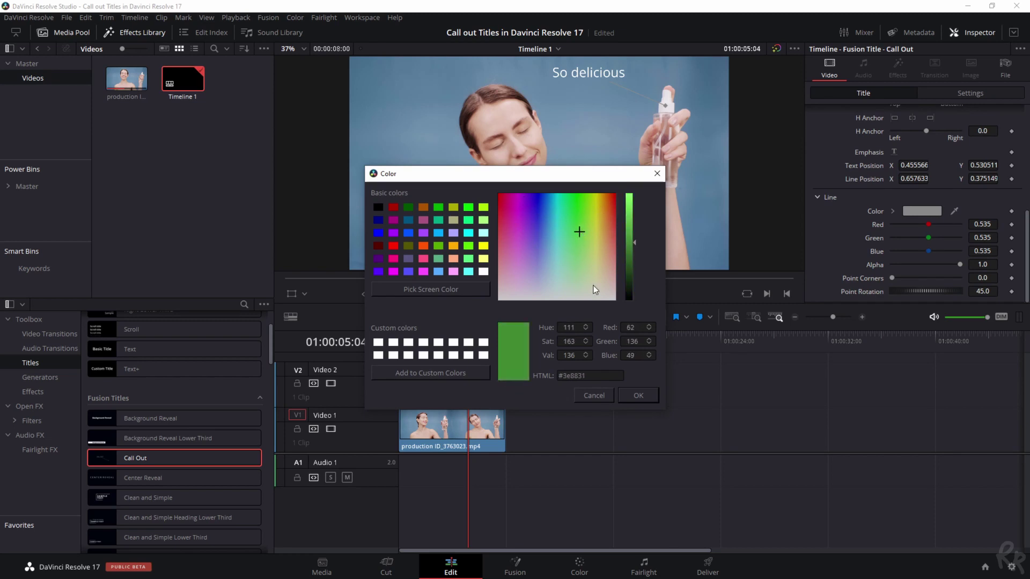
drag(589, 375, 554, 376)
text(#39ffff)
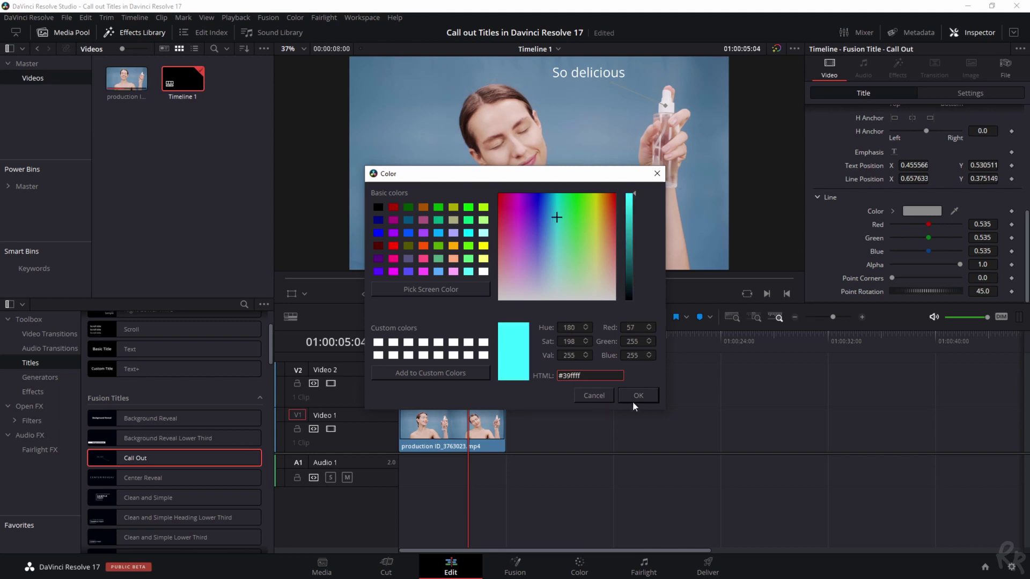
click(638, 396)
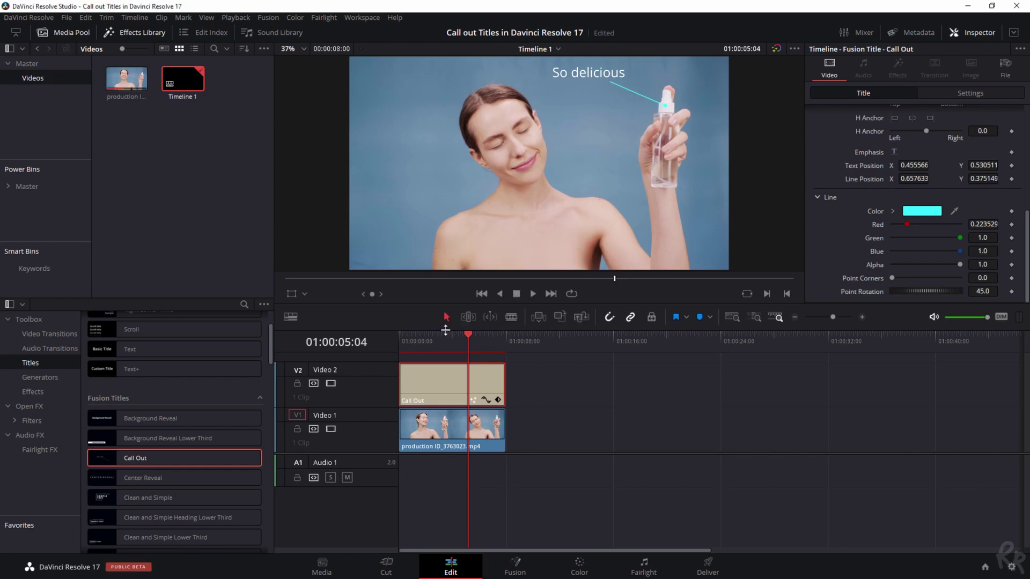
drag(464, 333, 392, 330)
key(space)
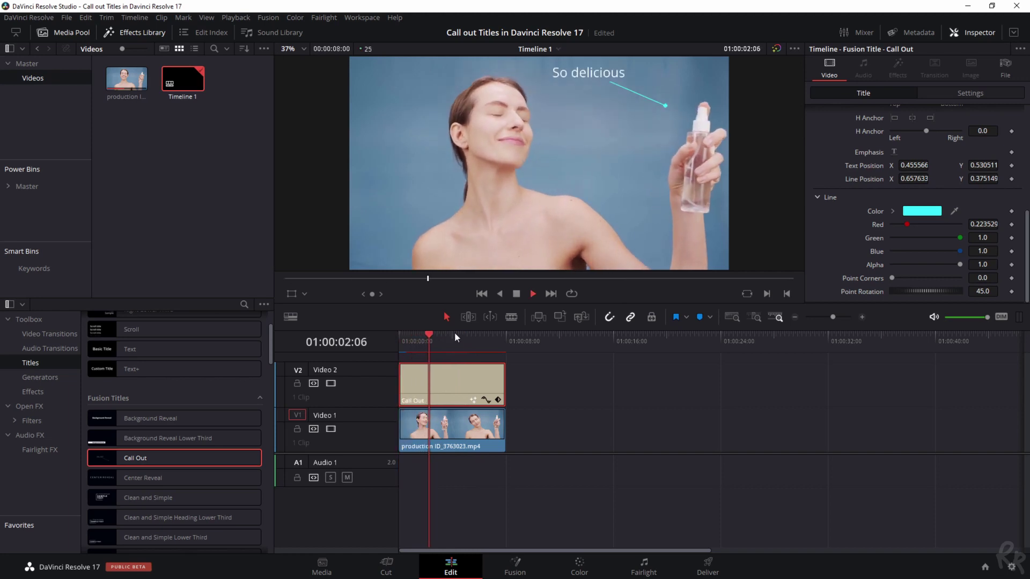
key(space)
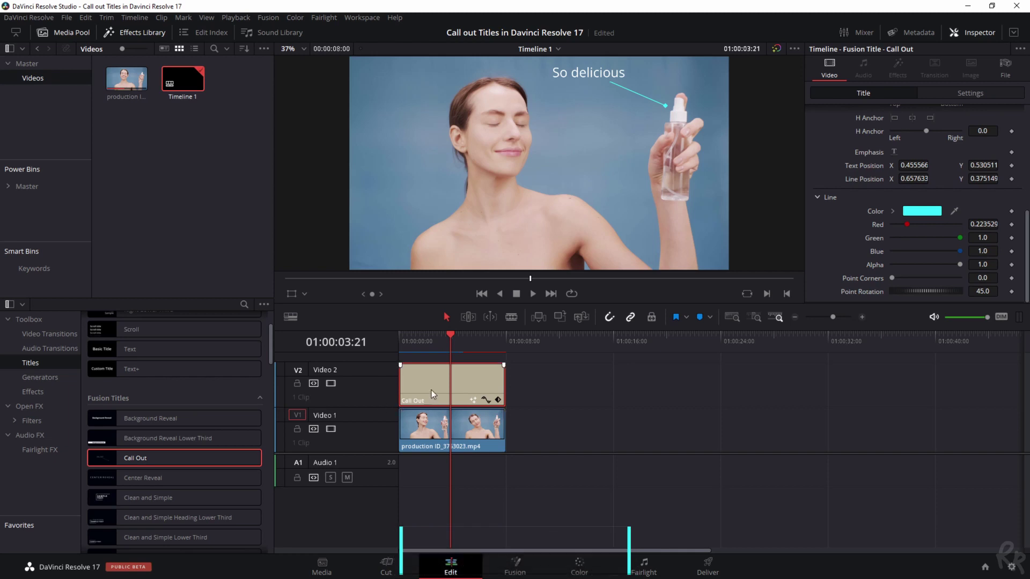
Turn the title into a compound clip named 'Call Out Title'
right_click(434, 384)
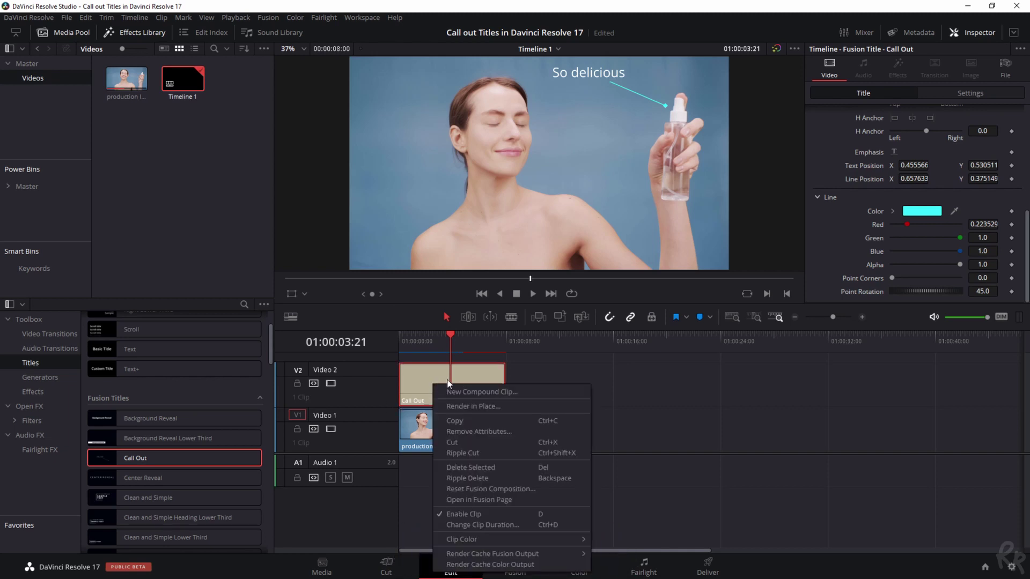
click(480, 390)
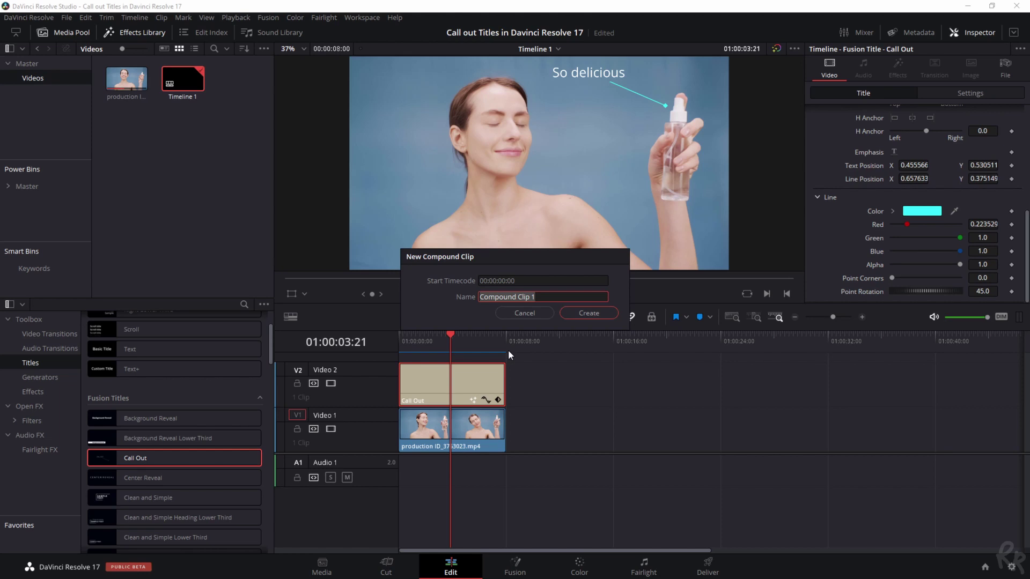
text(Call Out T)
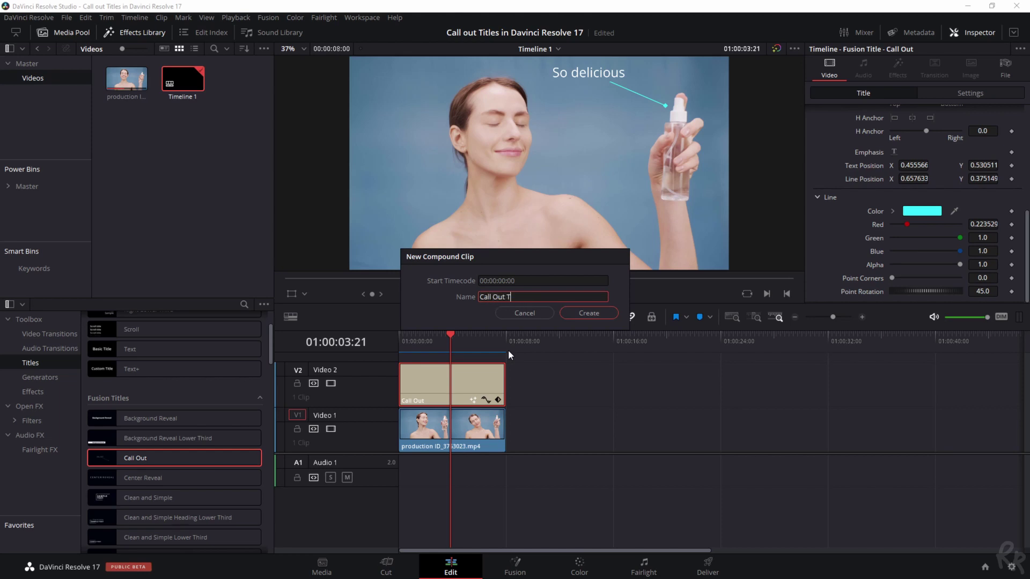
text(itle)
key(Return)
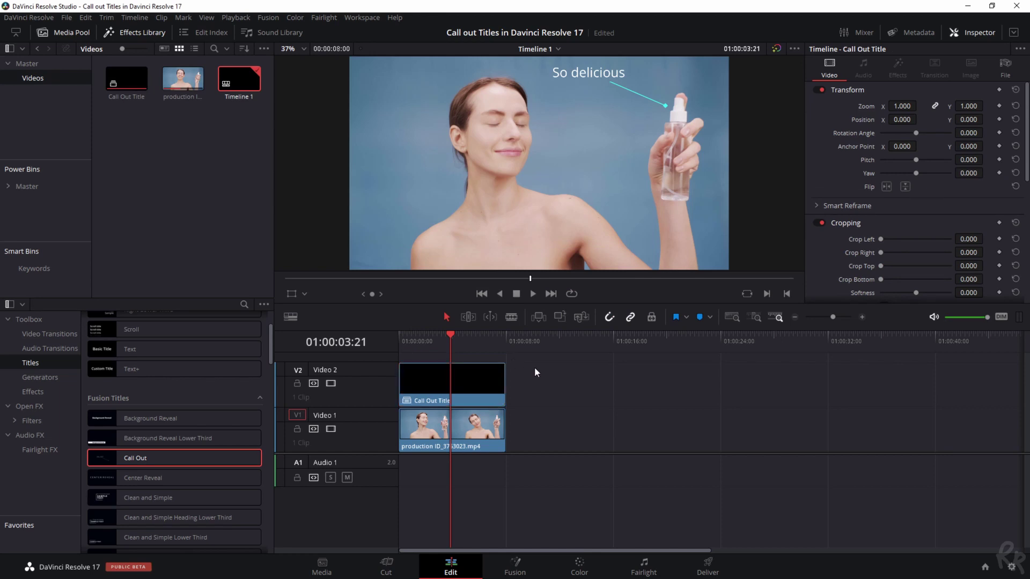
Combine the title and video into a new Fusion clip and view it on the Fusion page
drag(535, 366, 458, 432)
right_click(475, 377)
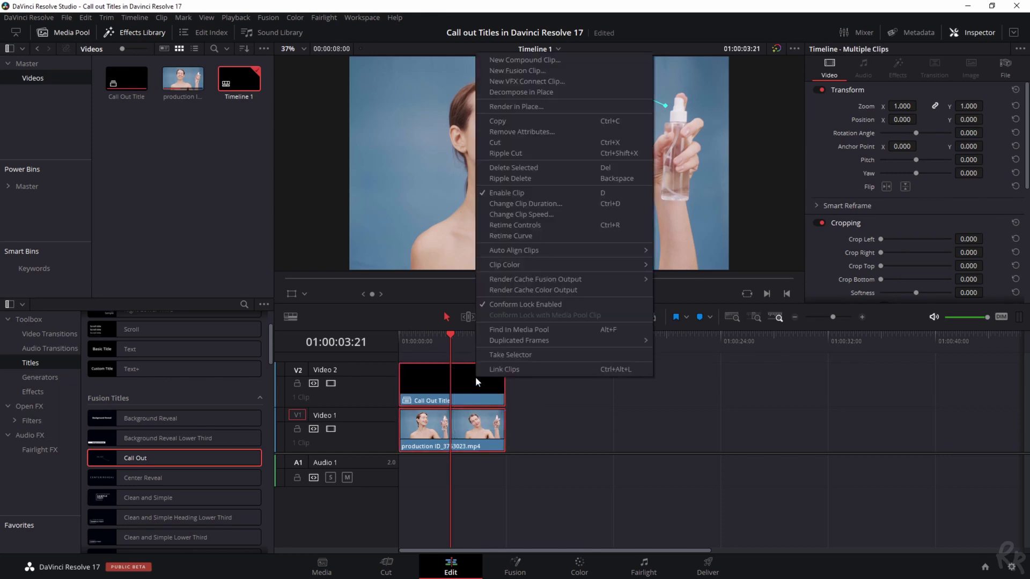
click(520, 71)
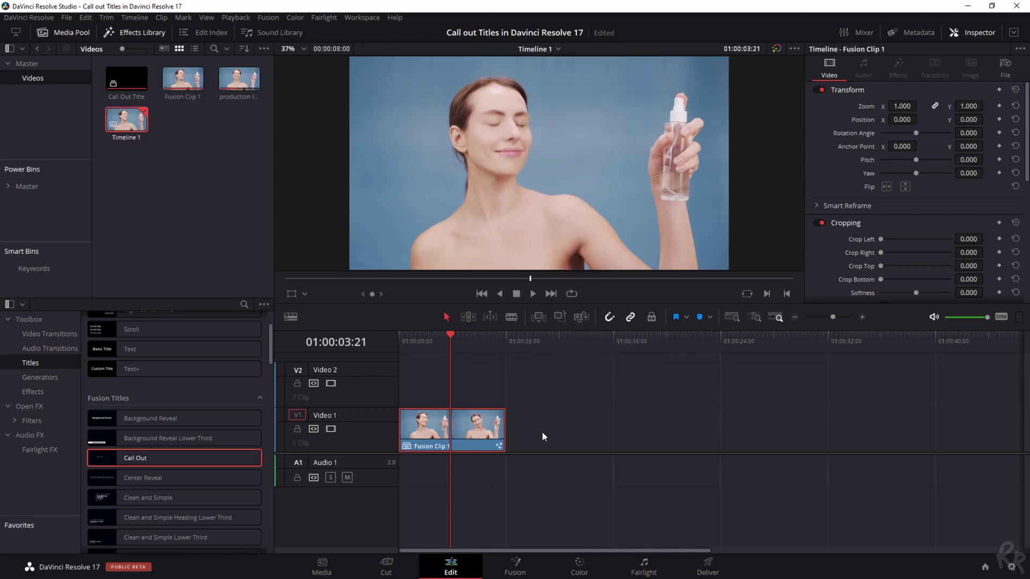
click(519, 573)
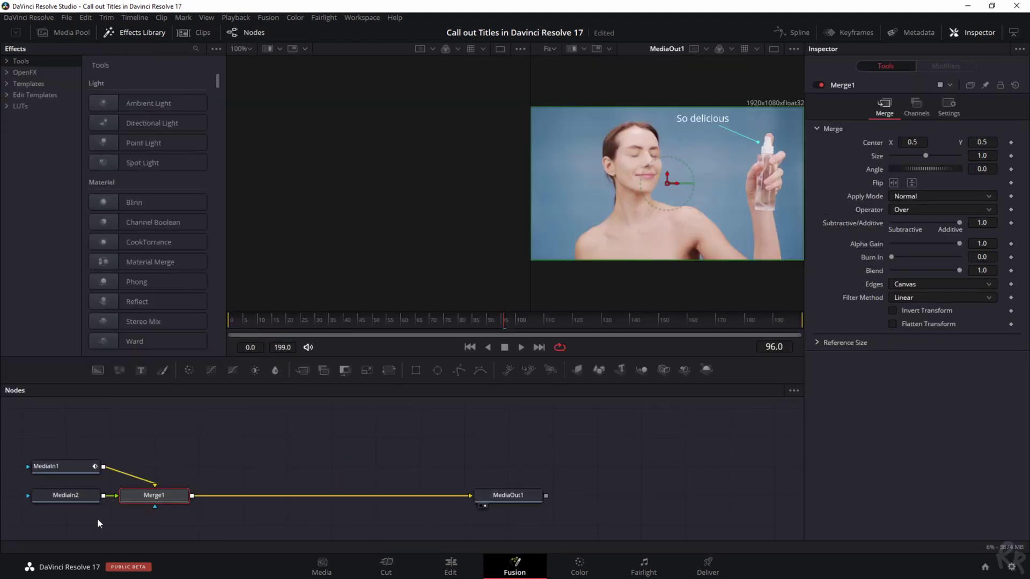
Rearrange the media nodes and rename MediaIn1 to Videotrack
drag(72, 497, 168, 432)
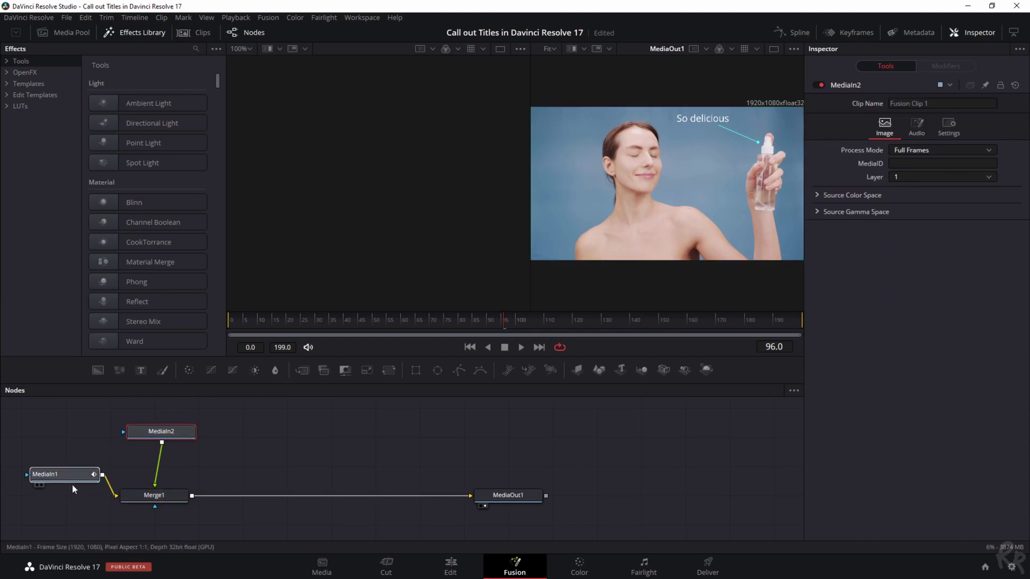
drag(72, 484, 68, 495)
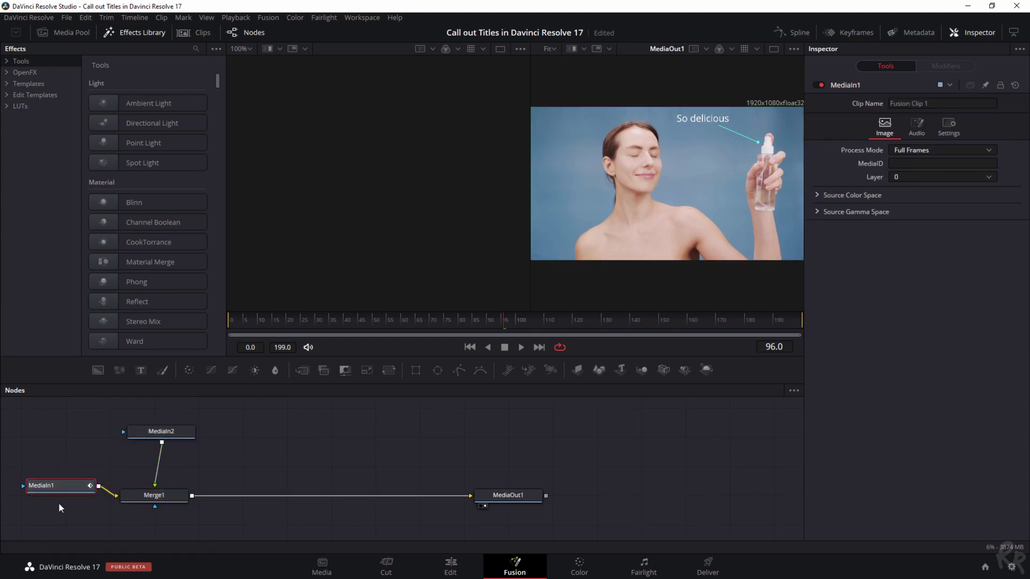
click(32, 497)
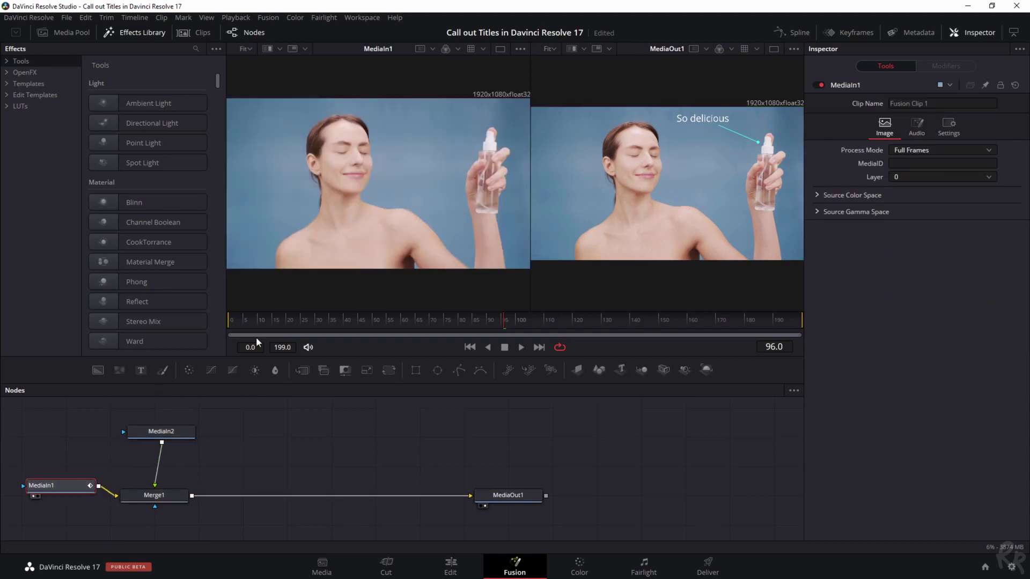
right_click(52, 489)
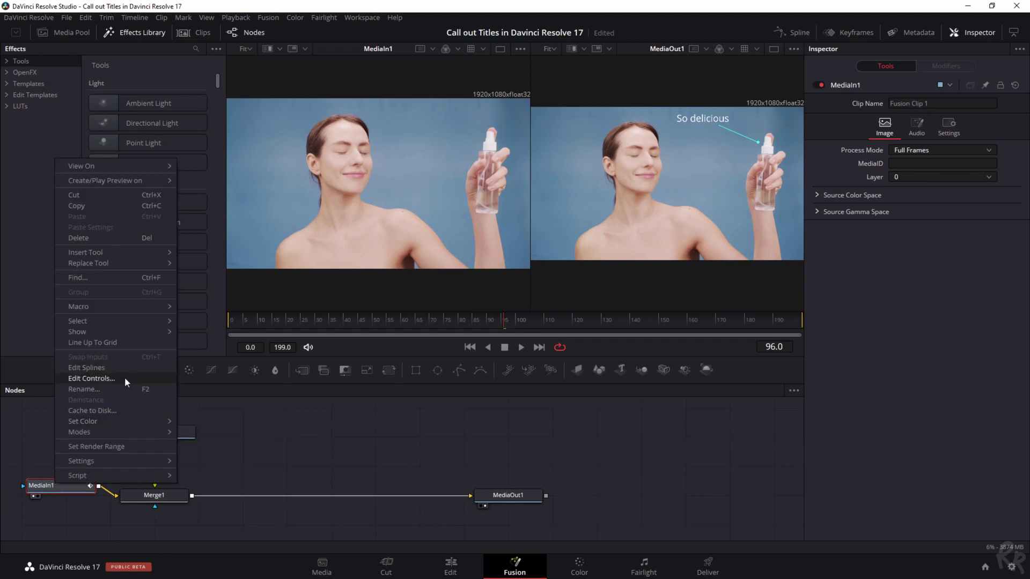
click(111, 390)
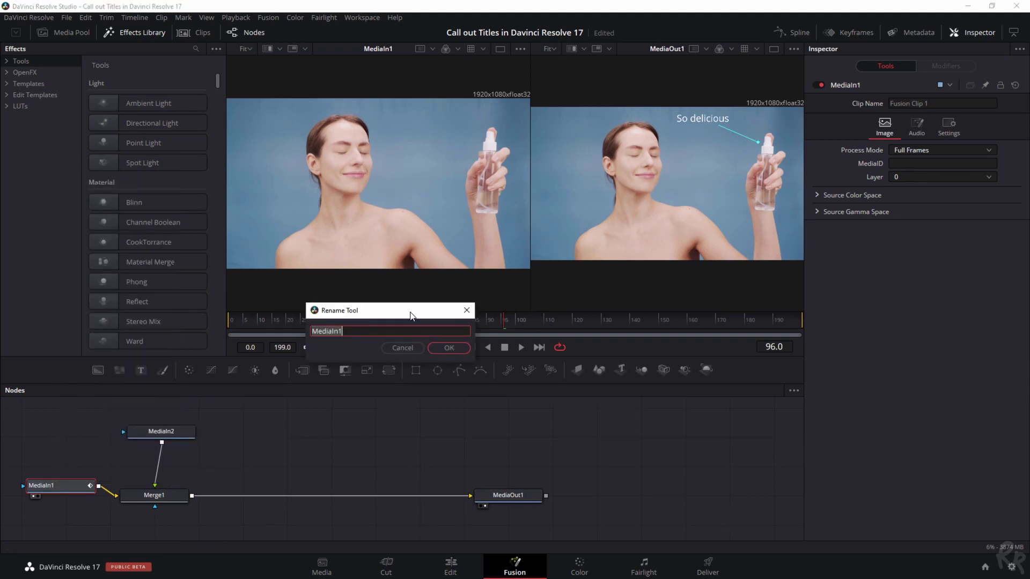
text(Videotrack)
key(Return)
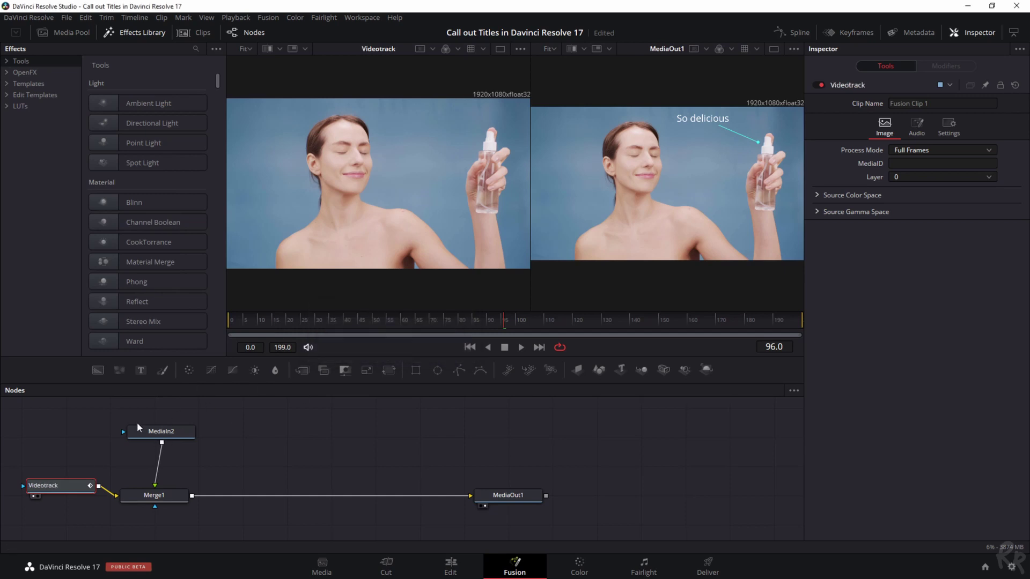
Rename the MediaIn2 callout node to Title
right_click(163, 435)
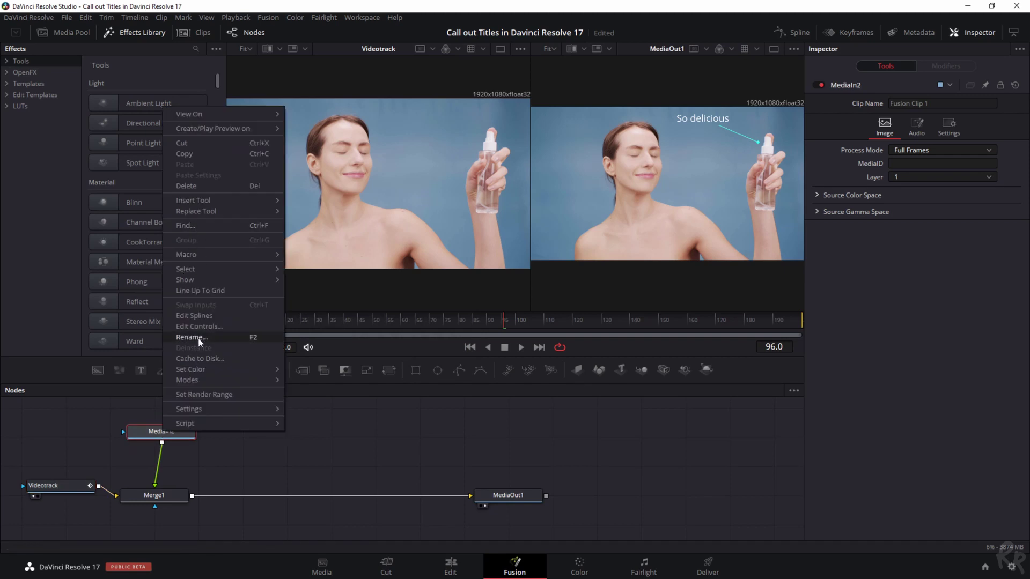
click(73, 329)
drag(251, 339, 422, 336)
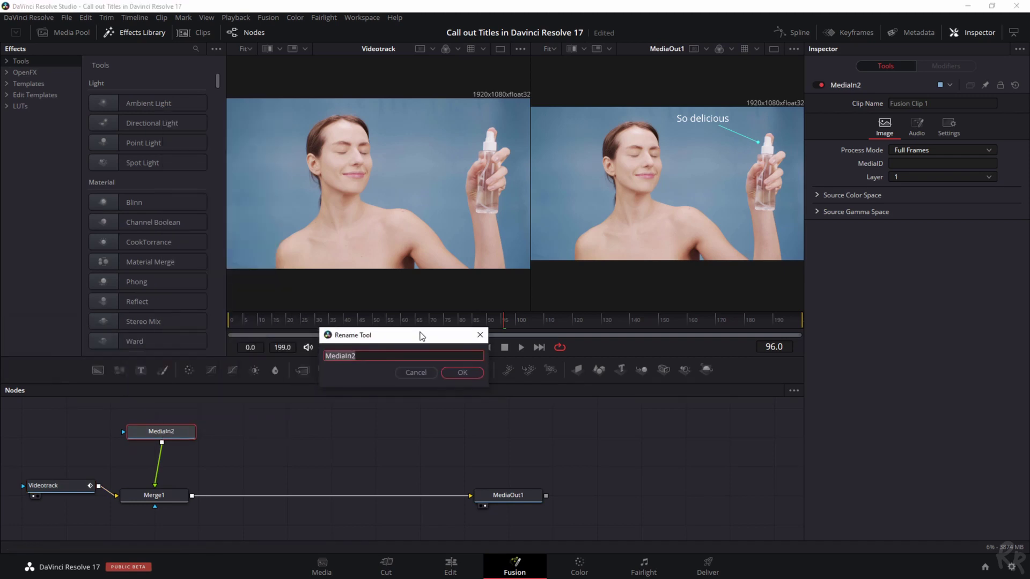
text(Title)
click(453, 375)
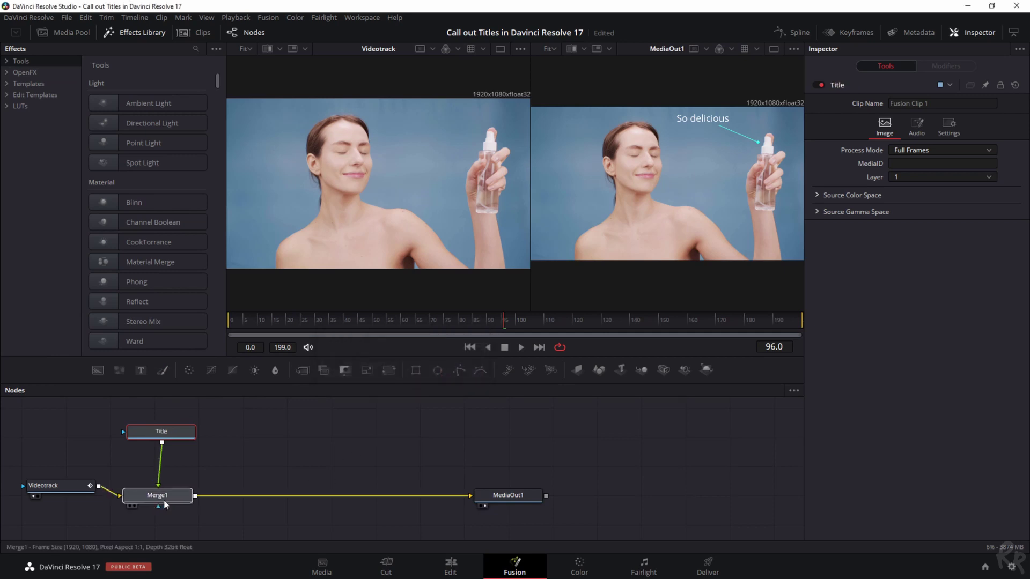
Shift Merge1 and Title to the right and preview the Title node alone
drag(163, 500, 252, 494)
drag(169, 438, 257, 429)
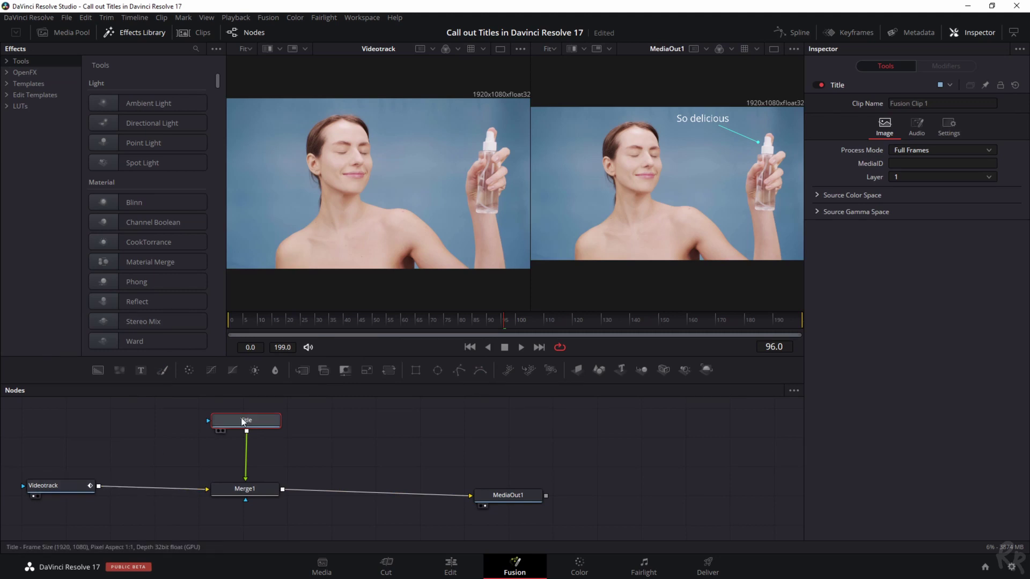
click(217, 430)
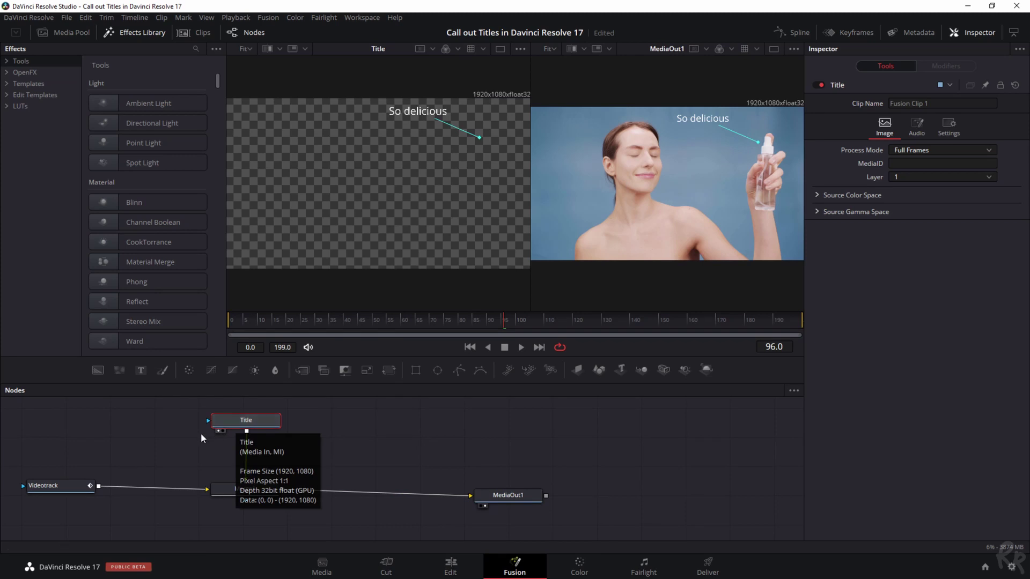
Add a Tracker node after Videotrack and position Tracker1 between Videotrack and Merge1
click(32, 496)
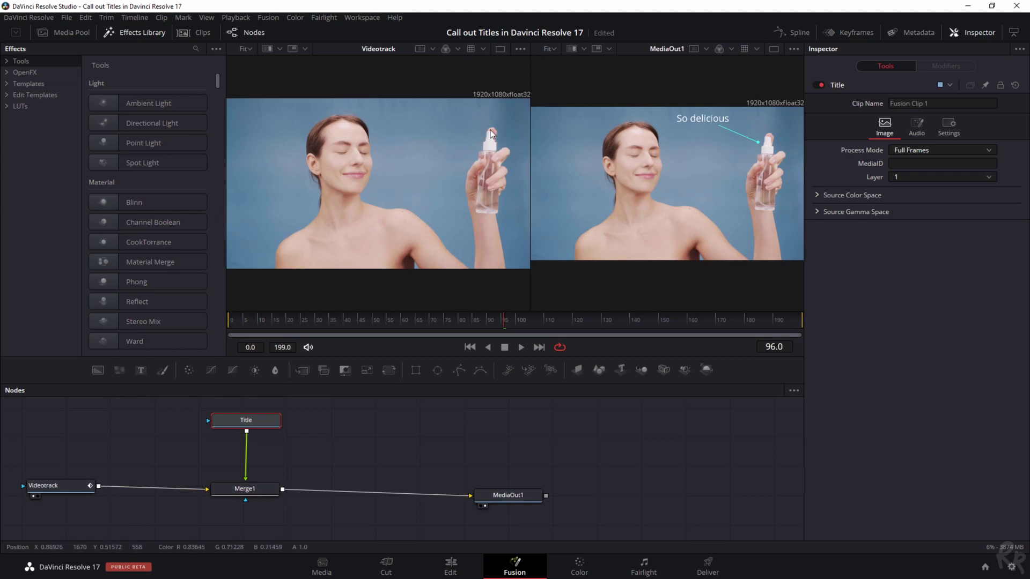
click(72, 483)
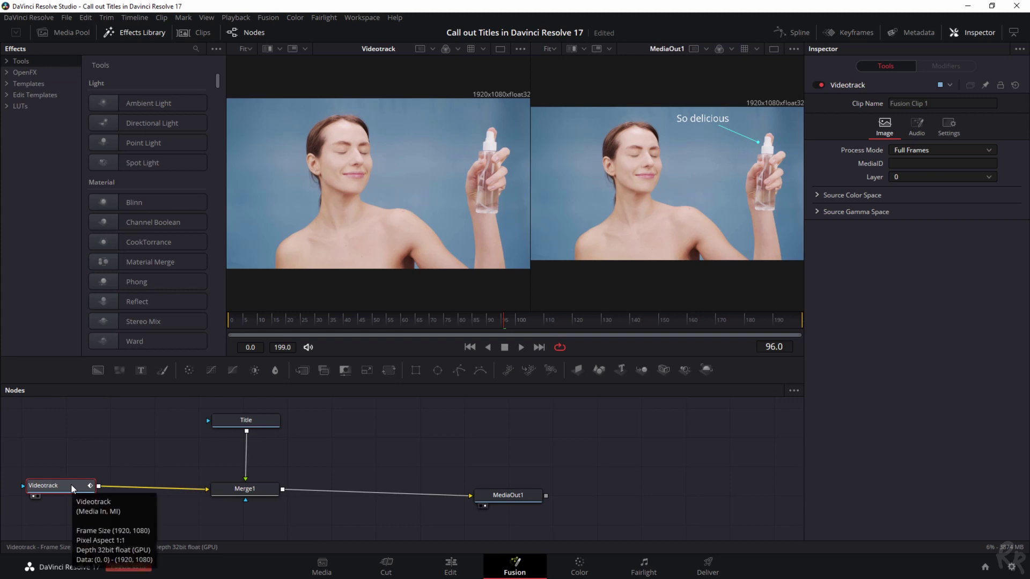
key(shift+space)
text(track)
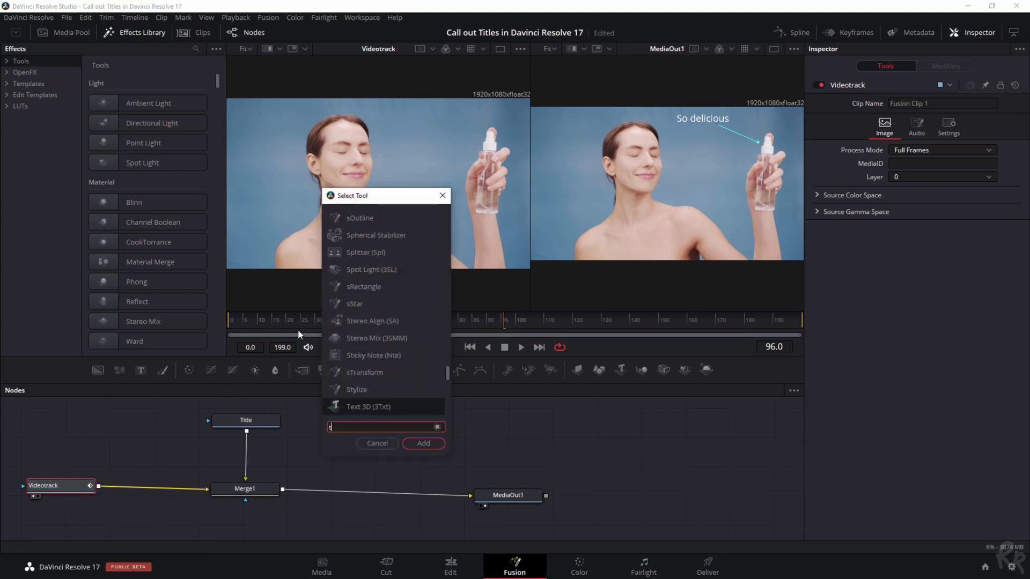
click(424, 443)
drag(277, 492, 307, 491)
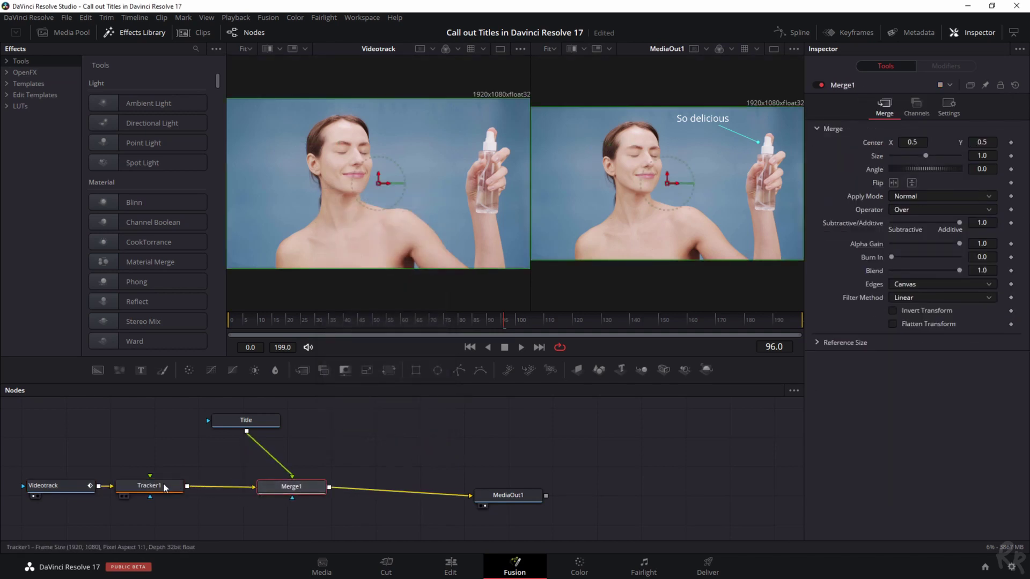
drag(137, 486, 165, 486)
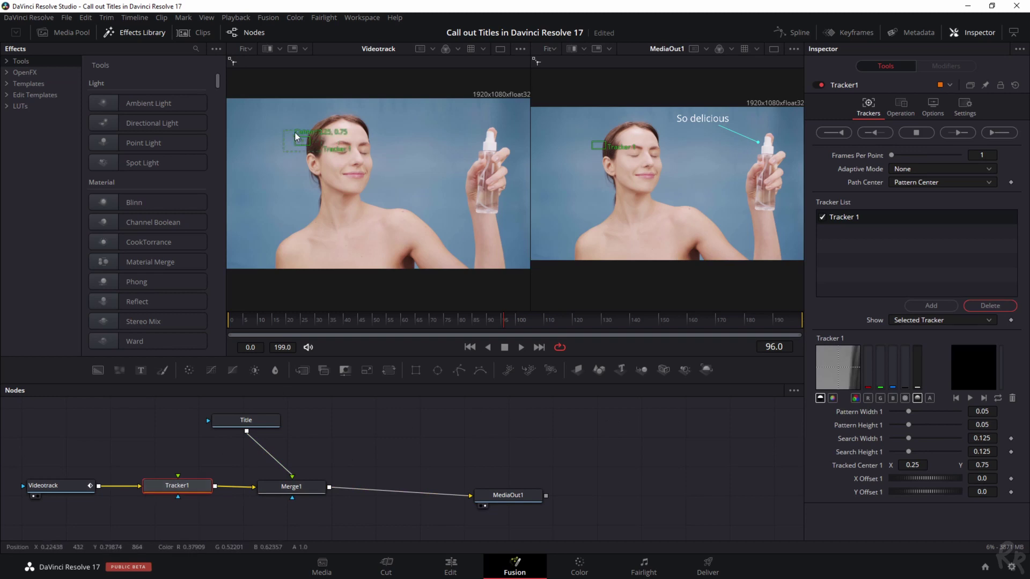
Place Tracker 1 on the bottle nozzle and track forward from frame 0 to 199
drag(294, 136, 482, 144)
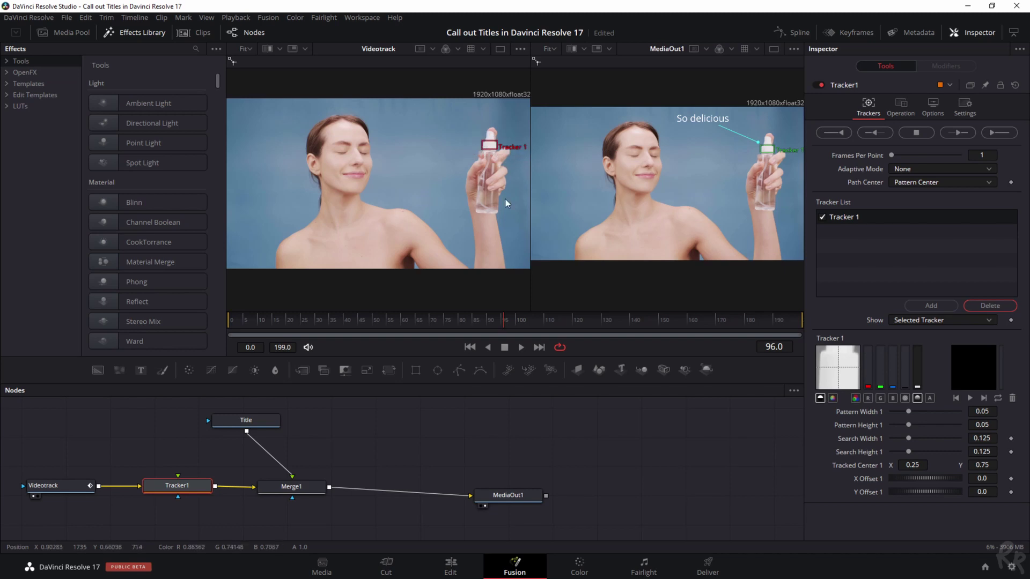
drag(448, 325, 235, 322)
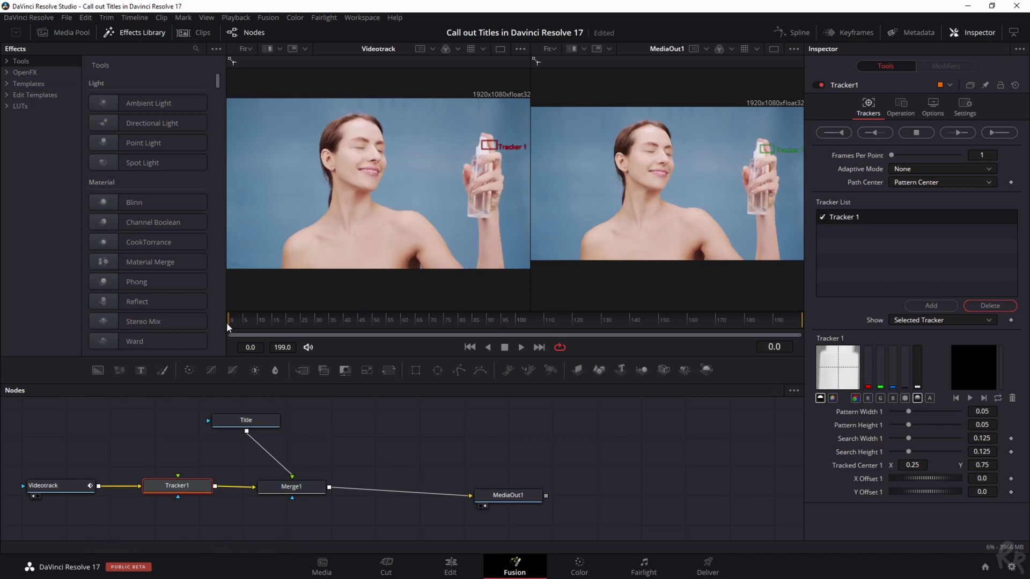
drag(483, 142, 475, 147)
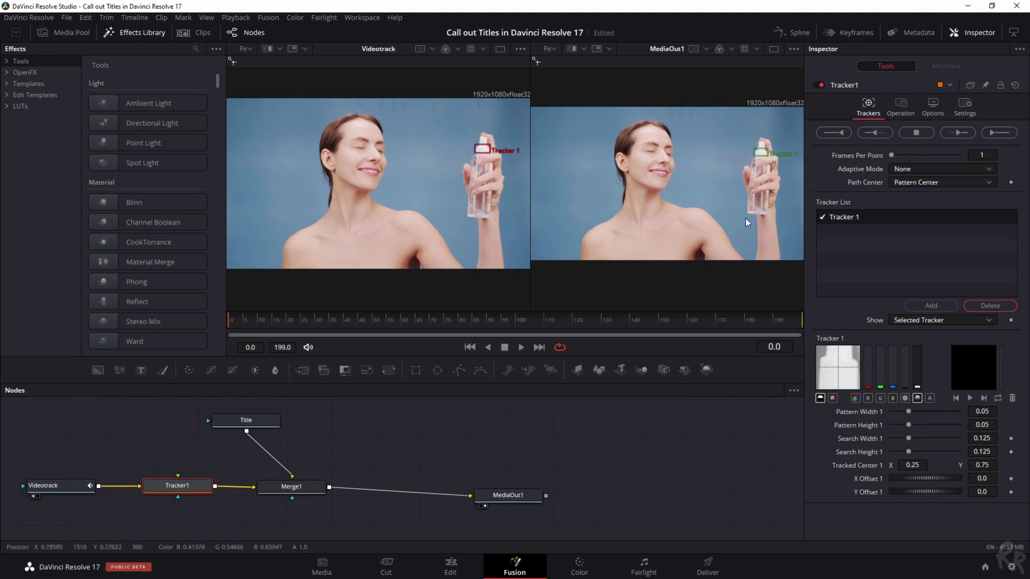
click(997, 133)
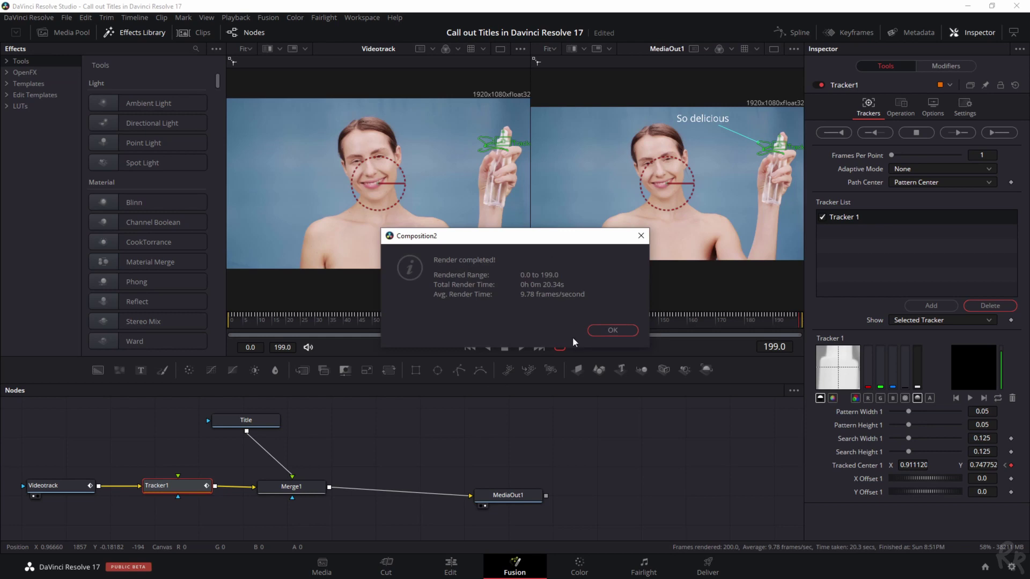
click(613, 330)
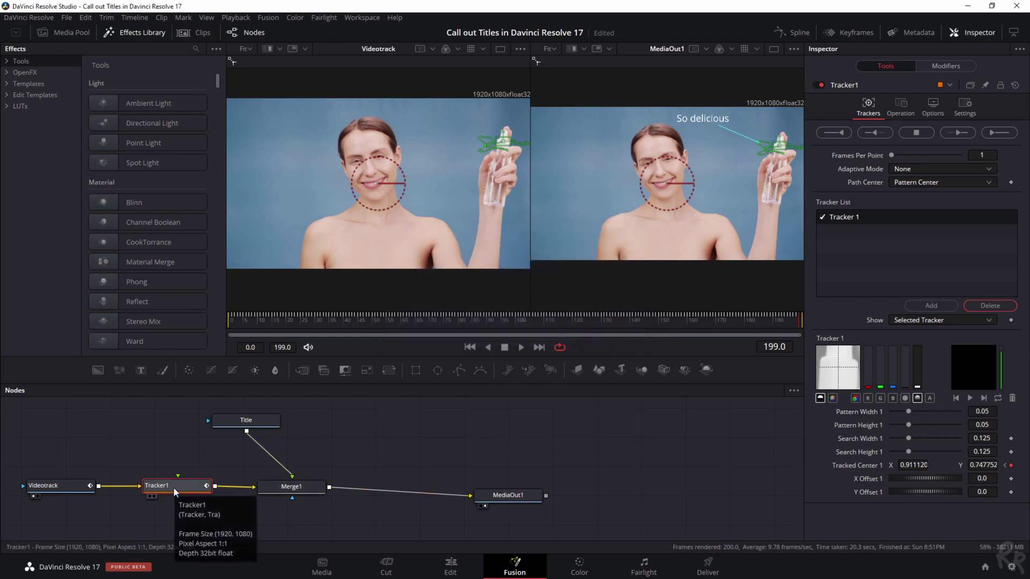
Set Tracker1 to Match Move with Title as its foreground, then play back to check
click(901, 107)
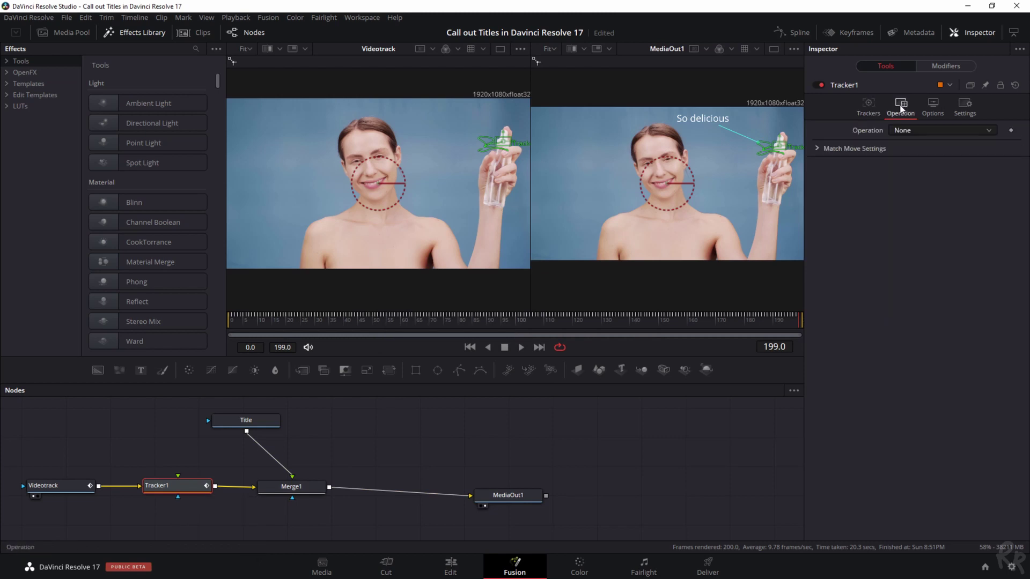
click(891, 131)
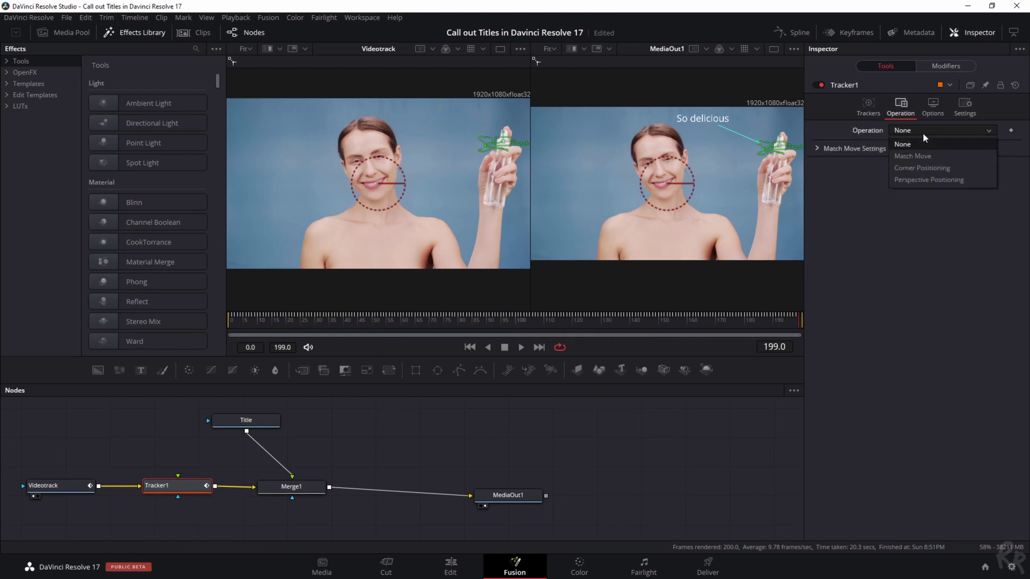
click(929, 157)
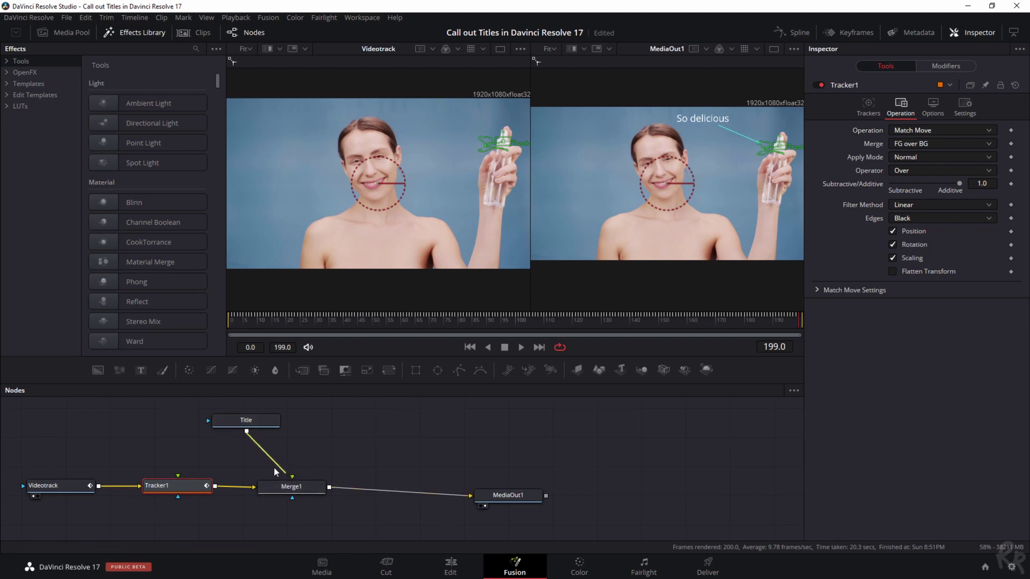
drag(175, 476, 176, 479)
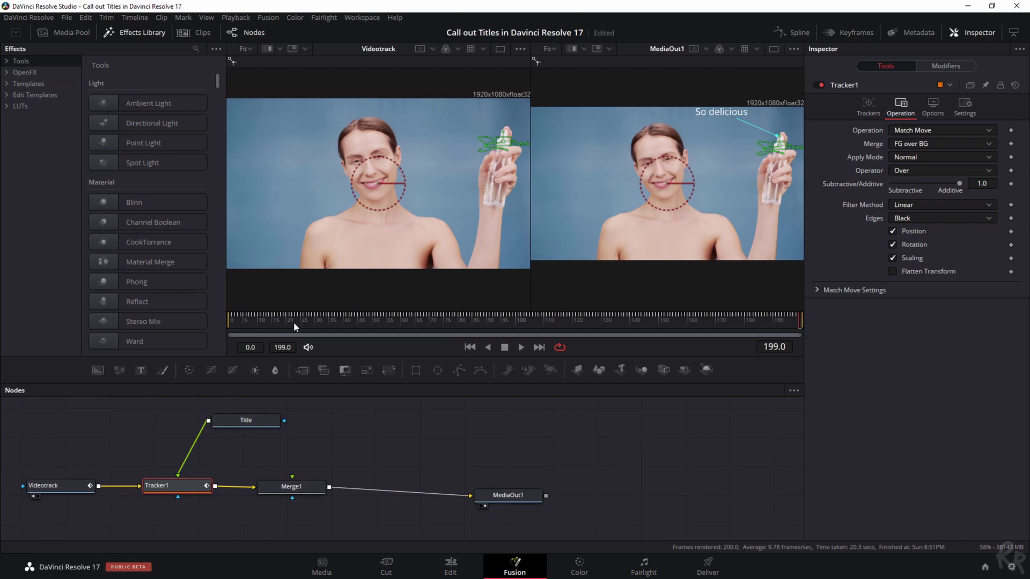
key(space)
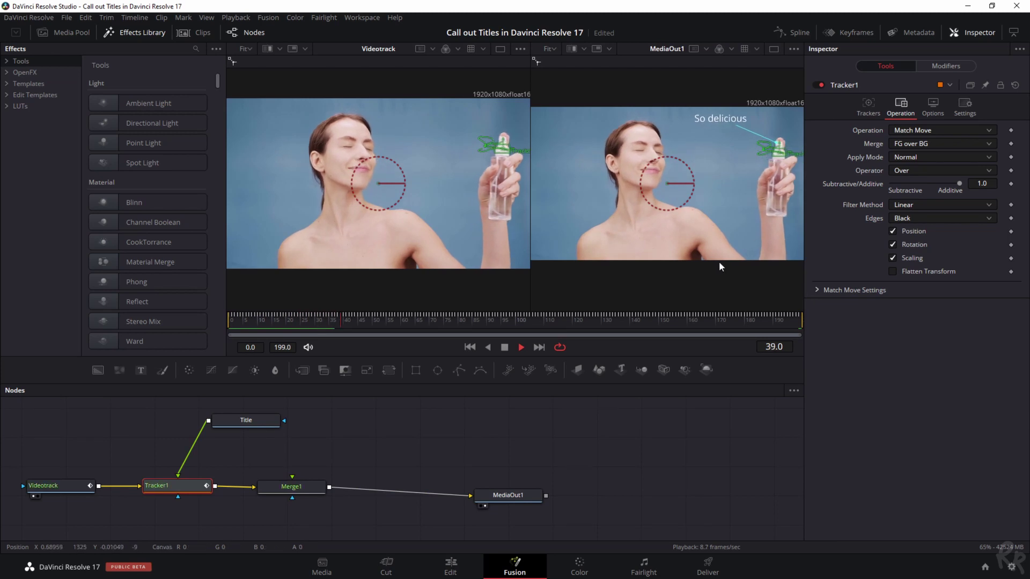
click(244, 422)
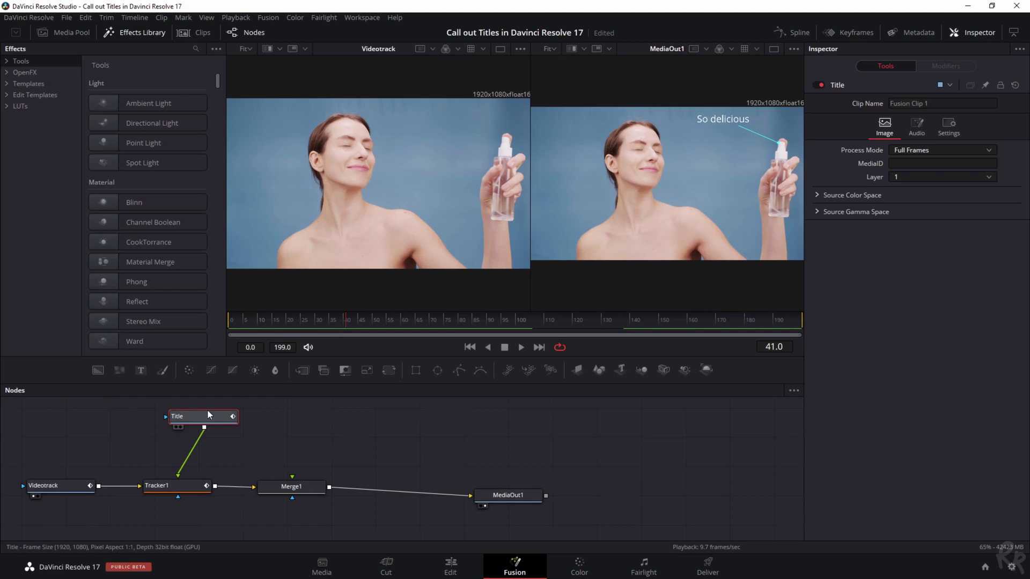
Add a Transform node after the Title, move the callout to 0.511787/0.426573 on the nozzle, and replay
click(389, 368)
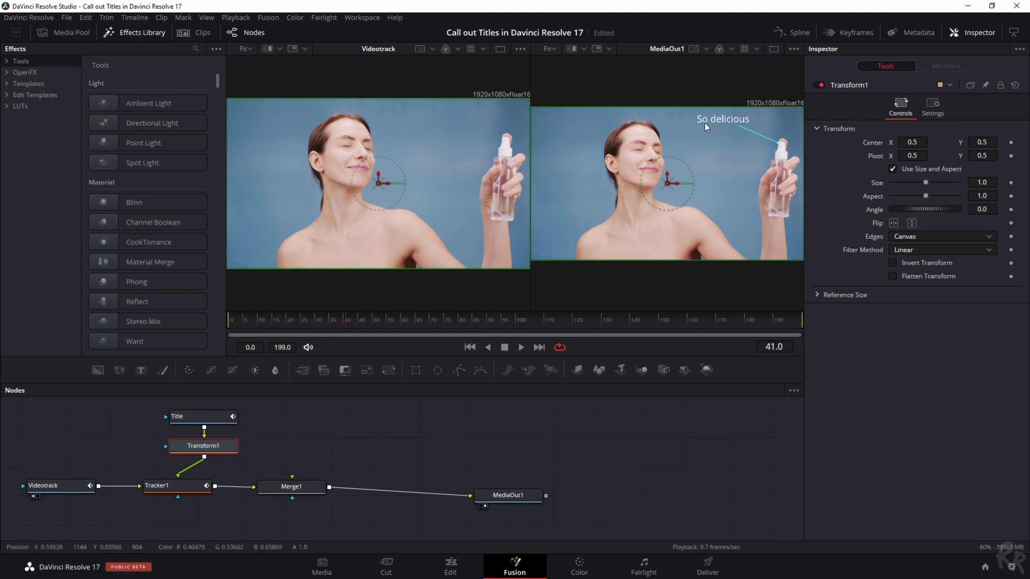
drag(668, 184, 672, 196)
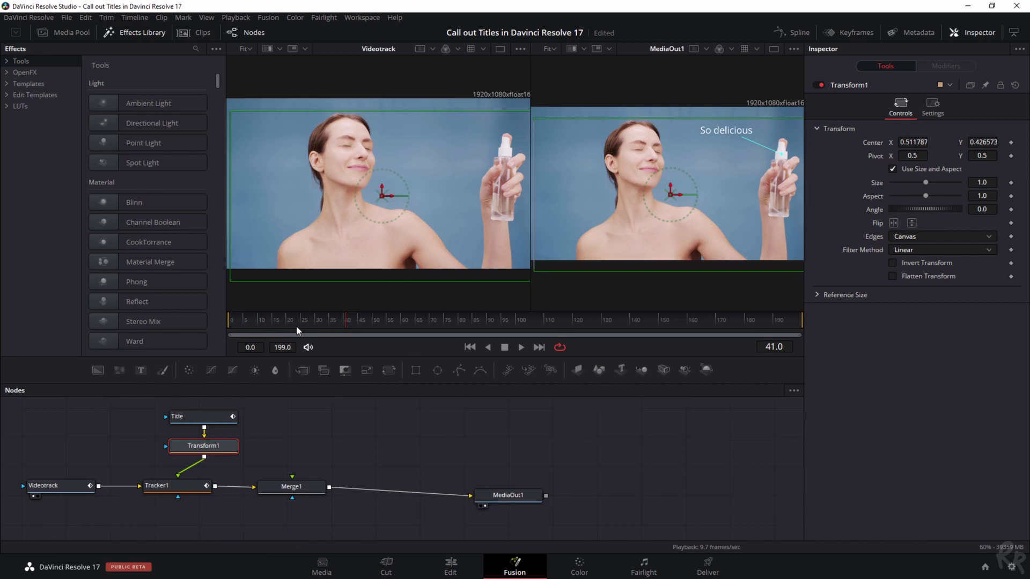
drag(306, 320, 231, 318)
key(space)
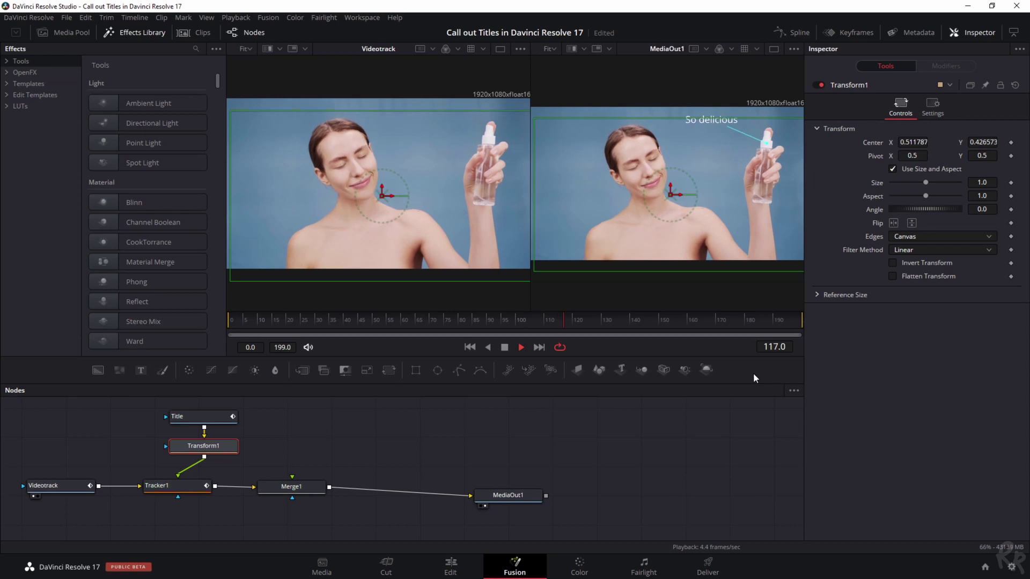
key(space)
On the Edit page, return the playhead to 01:00:00:00 and bring up Fusion Clip 1's context menu
click(453, 567)
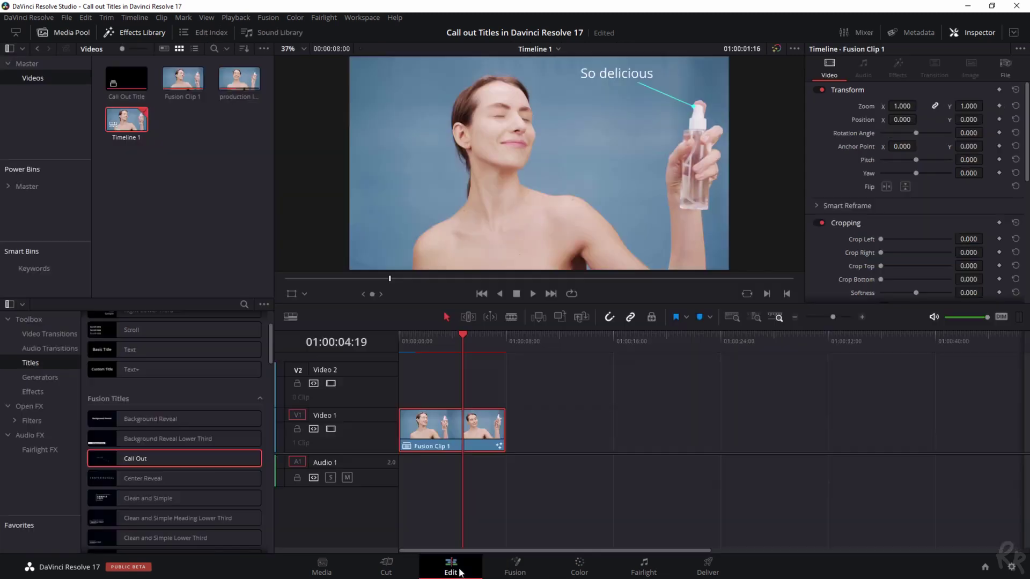
drag(438, 339, 378, 344)
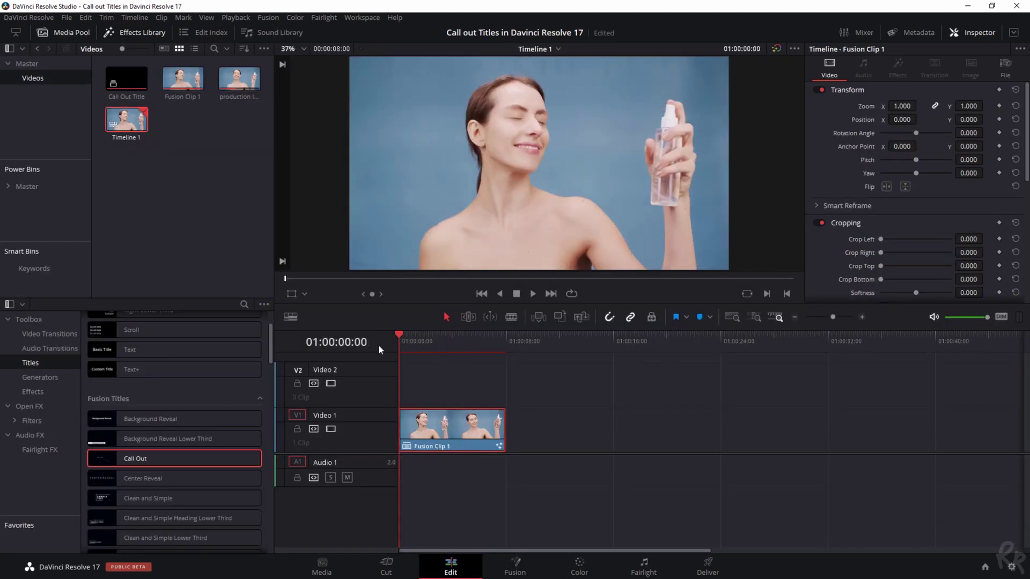
right_click(431, 439)
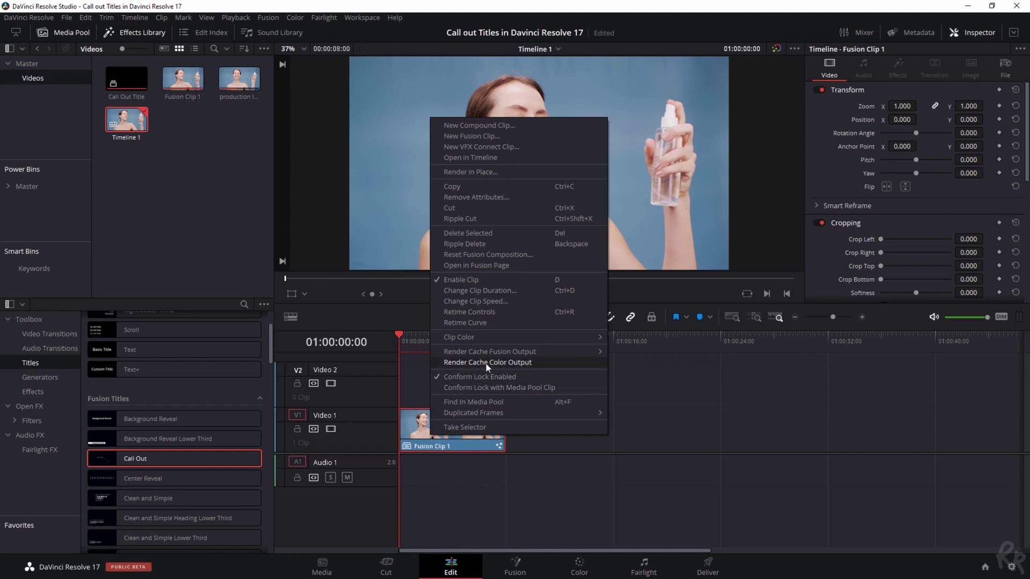